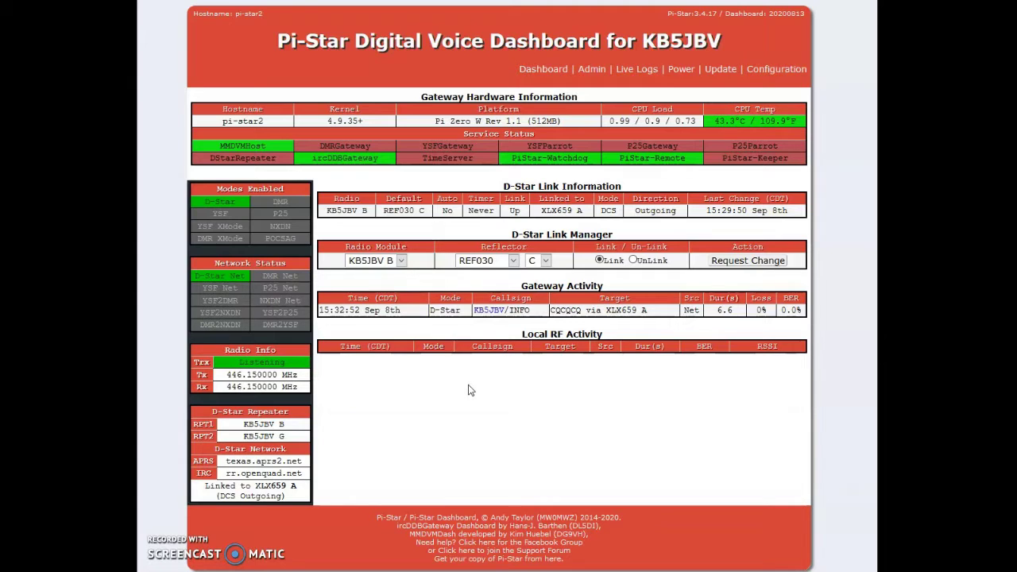
Key the radio and watch Gateway Activity log a 15:33:53 entry via XLX659 A
left_click(502, 395)
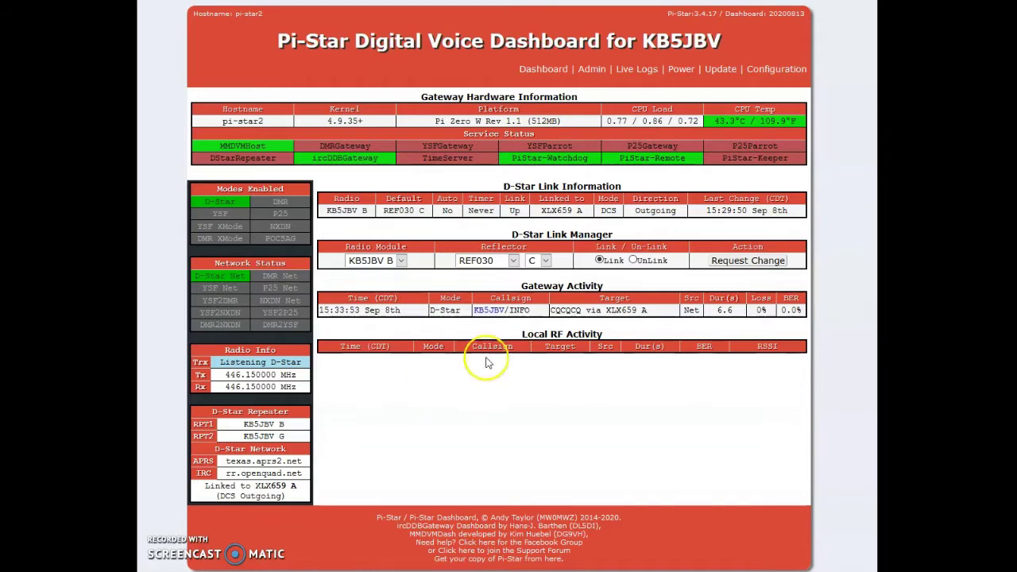
mouse_move(749, 205)
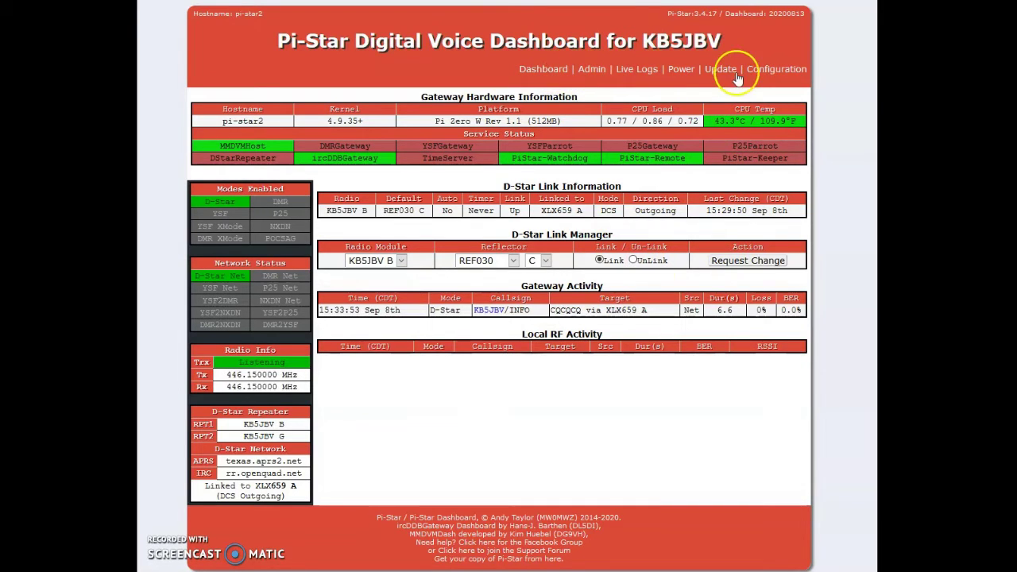
Open the Configuration page and scroll to the D-Star section showing default reflector REF030 C
left_click(762, 71)
left_click(575, 131)
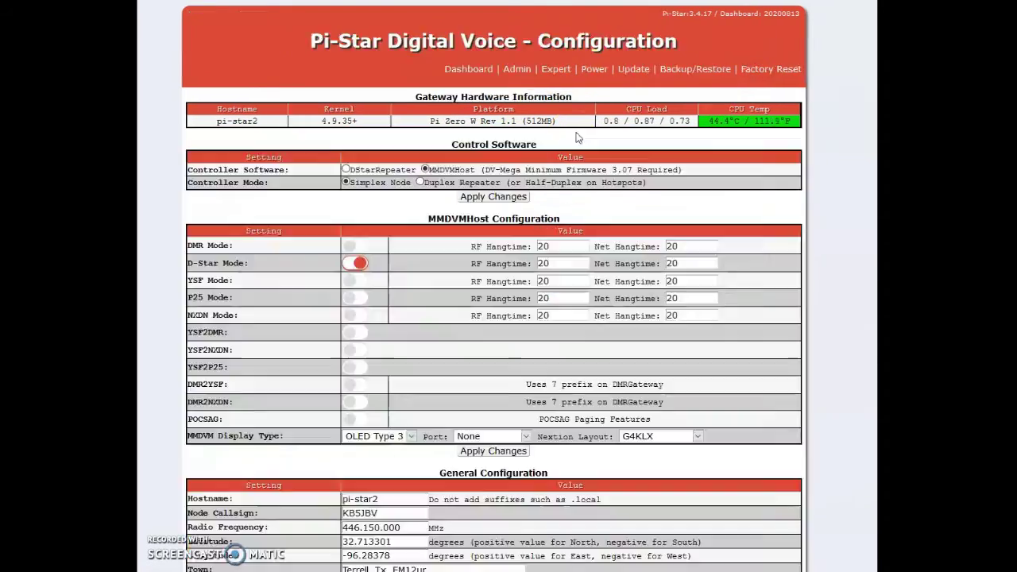
key("Tab")
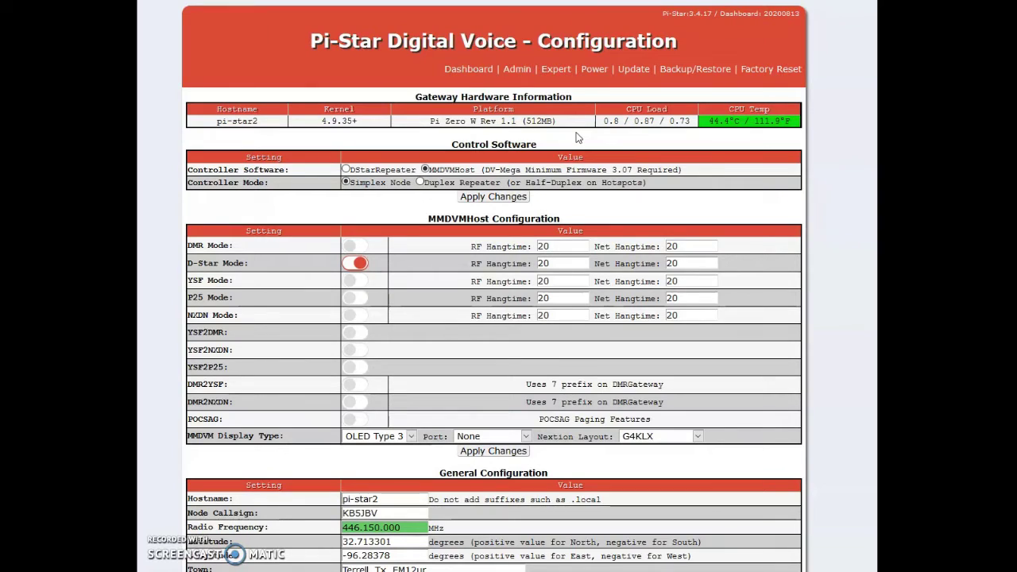
scroll(551, 125, "down", 2)
scroll(553, 135, "down", 1)
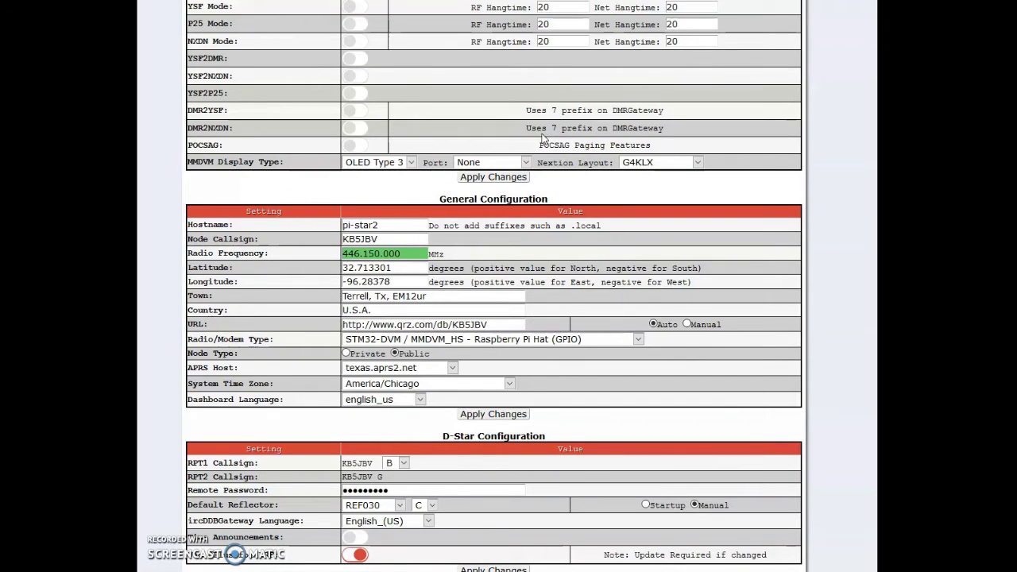
scroll(542, 139, "down", 2)
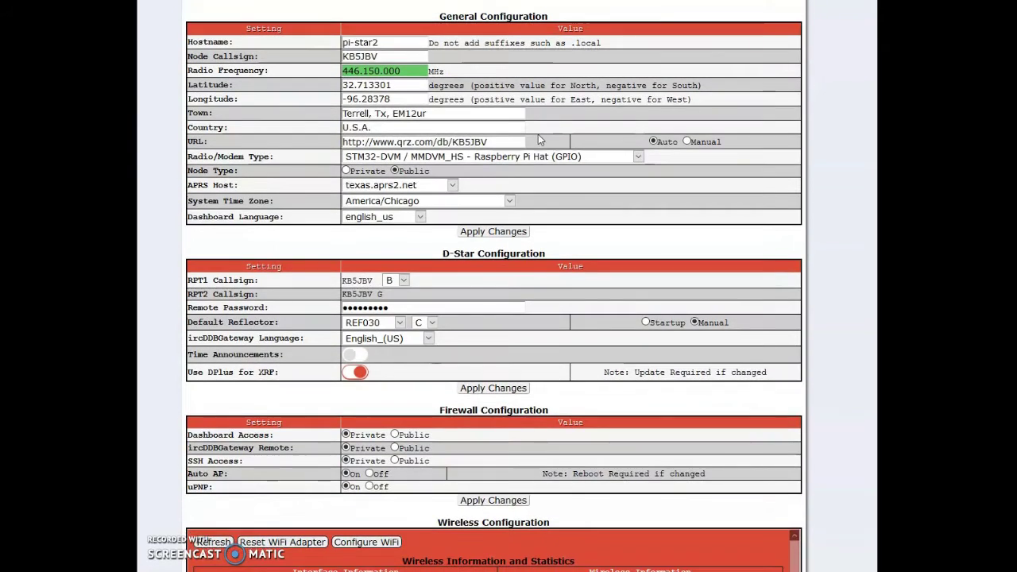
scroll(533, 135, "up", 5)
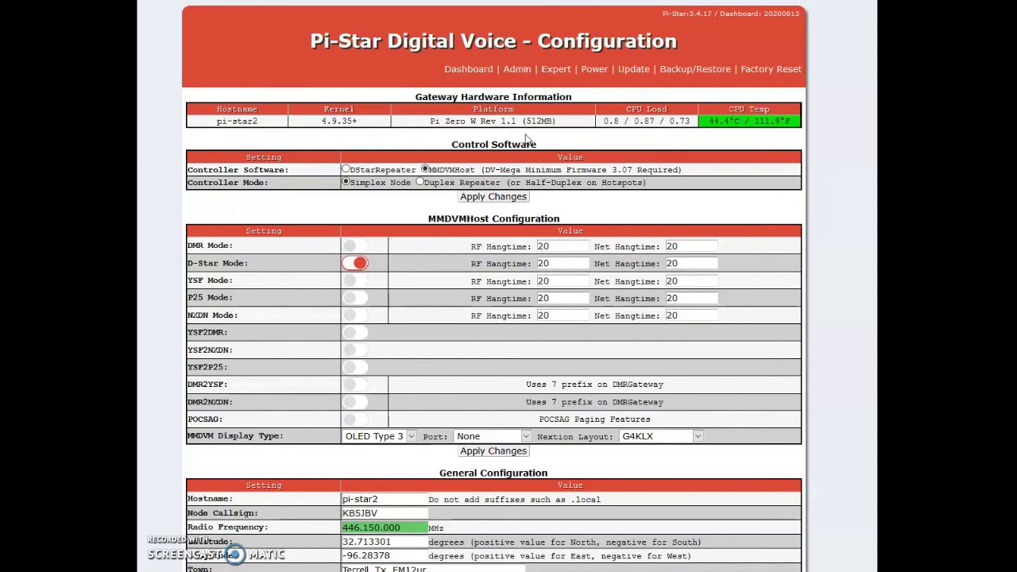
scroll(532, 139, "down", 6)
scroll(520, 139, "down", 1)
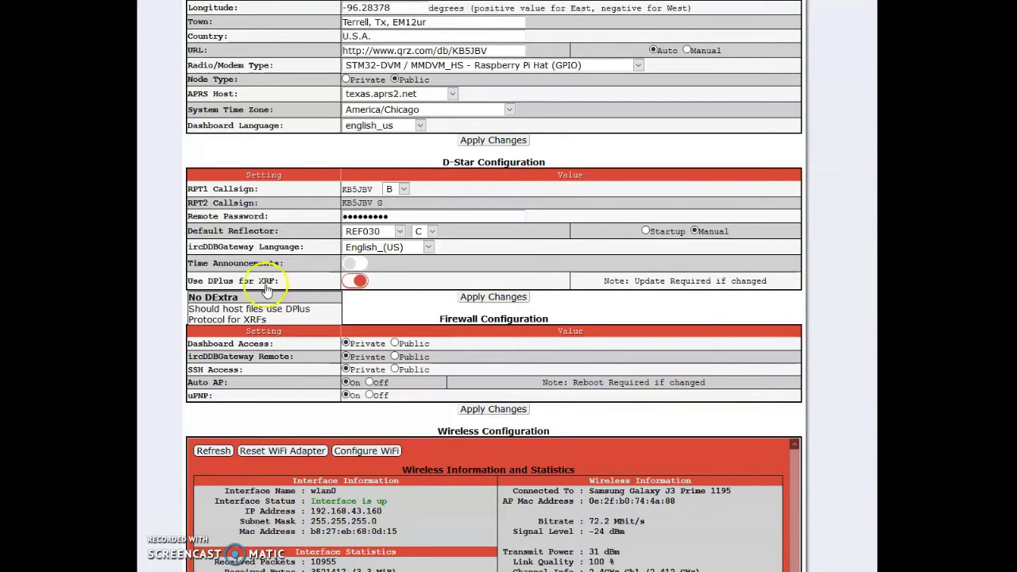
Show the Use DPlus for XRF help, then toggle it off and back on so it stays enabled
left_click(267, 282)
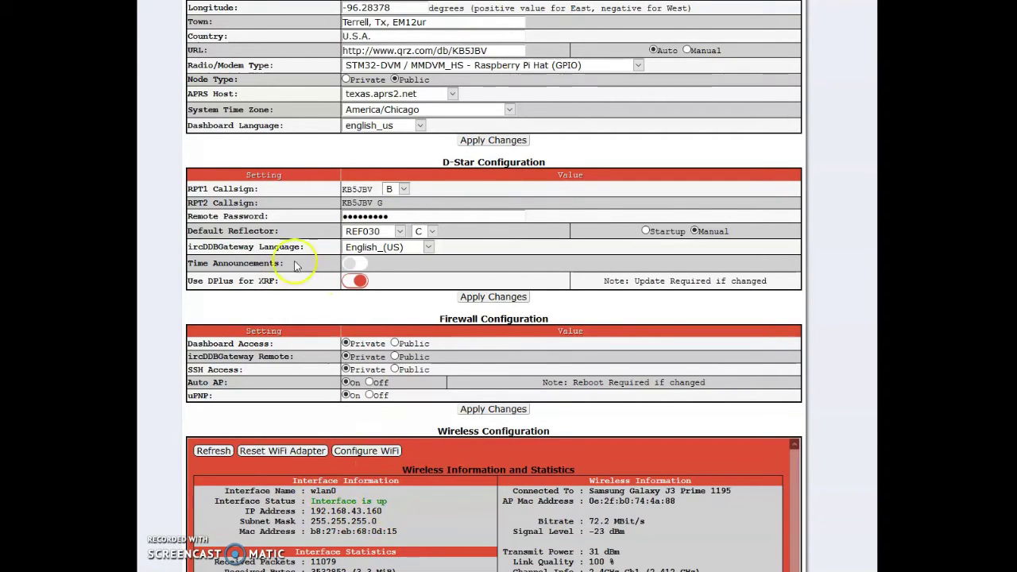
left_click(363, 287)
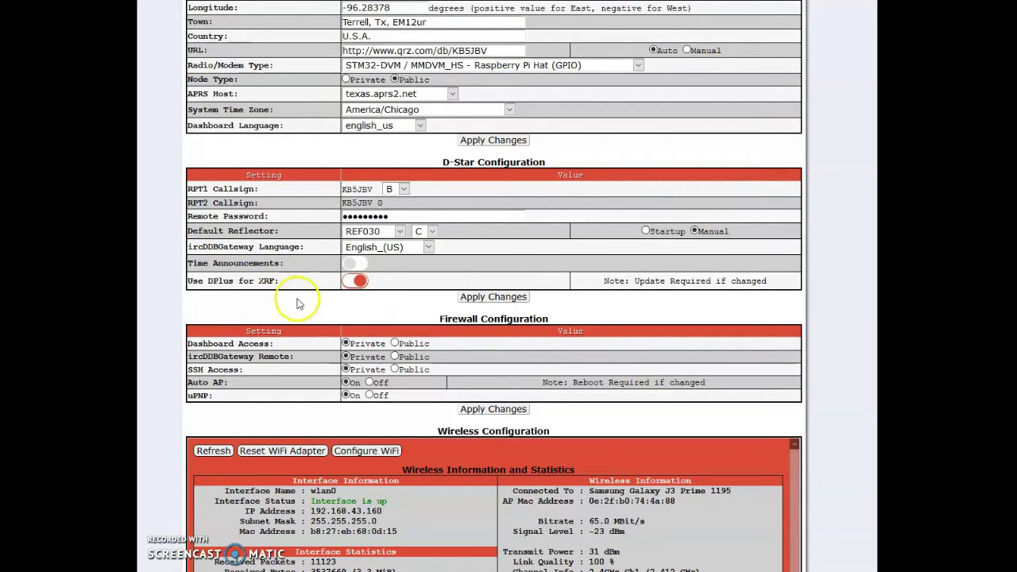
left_click(348, 282)
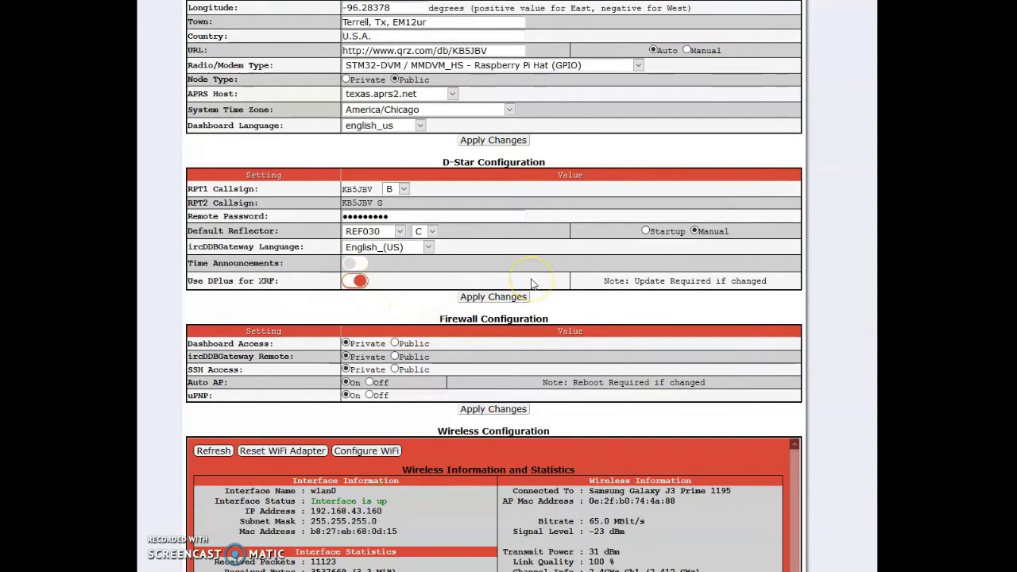
scroll(521, 278, "up", 3)
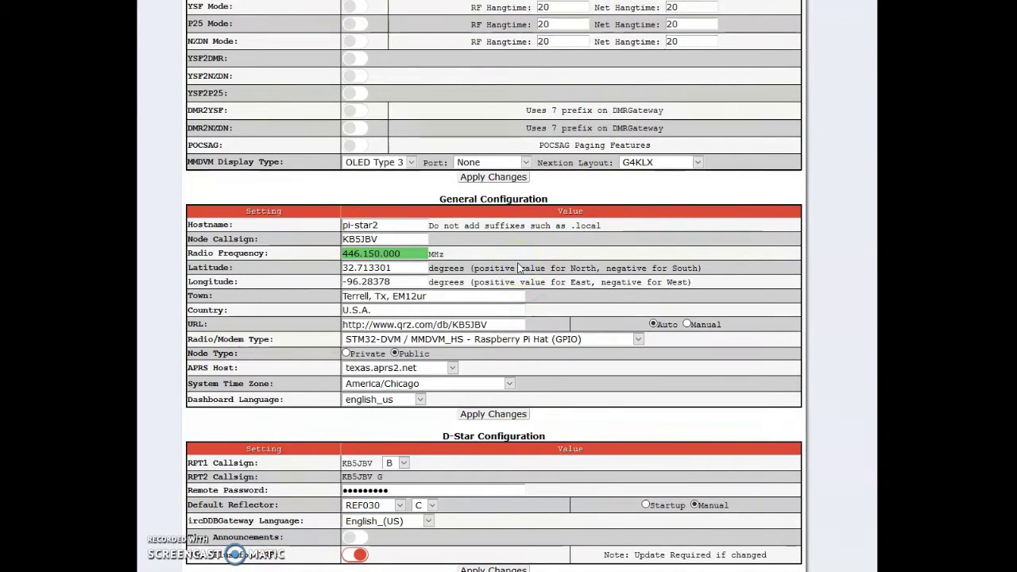
scroll(518, 268, "up", 4)
left_click(515, 264)
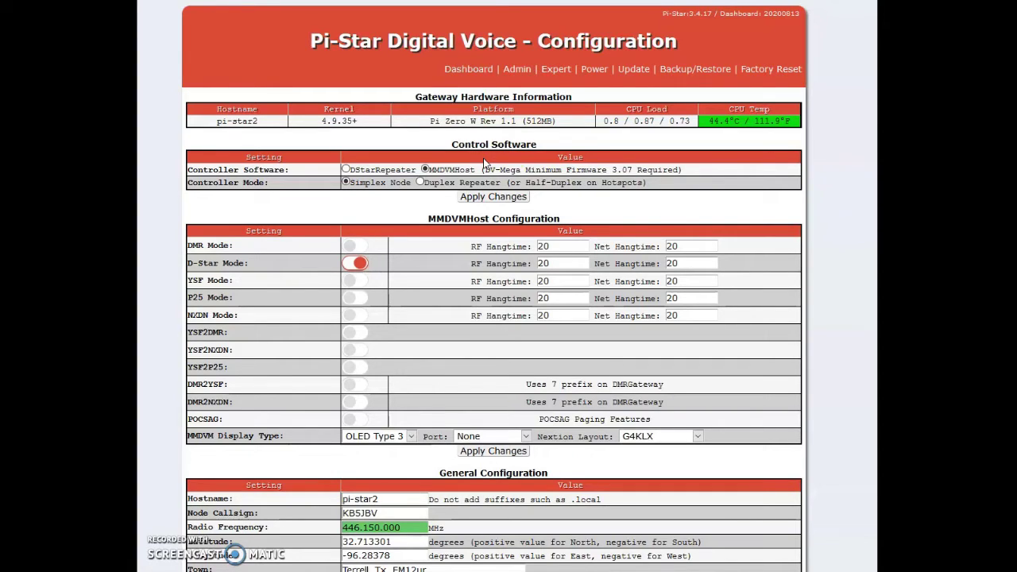
Open the backup and restore page and scroll through its contents
left_click(700, 60)
scroll(274, 413, "down", 5)
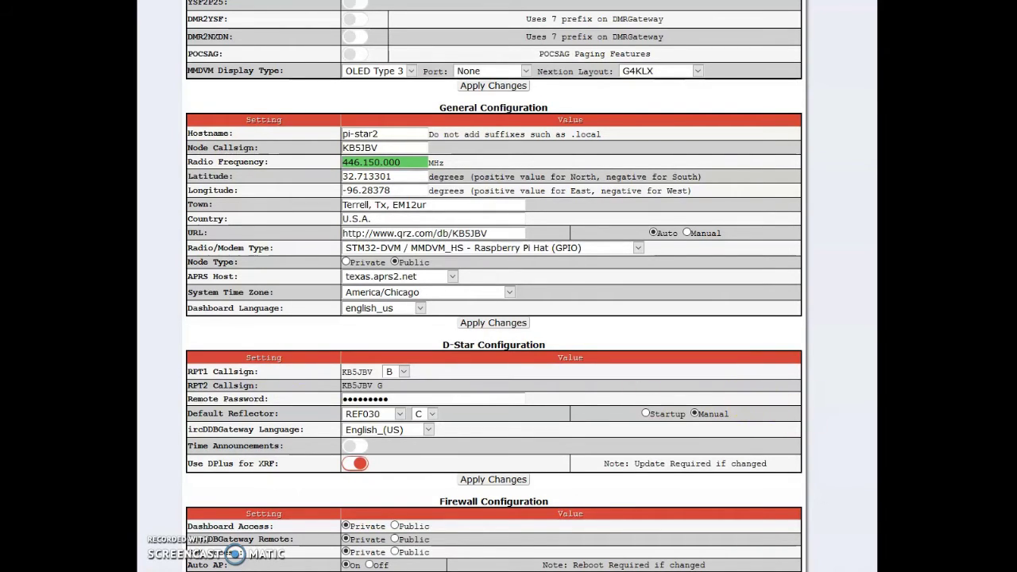
scroll(848, 377, "up", 5)
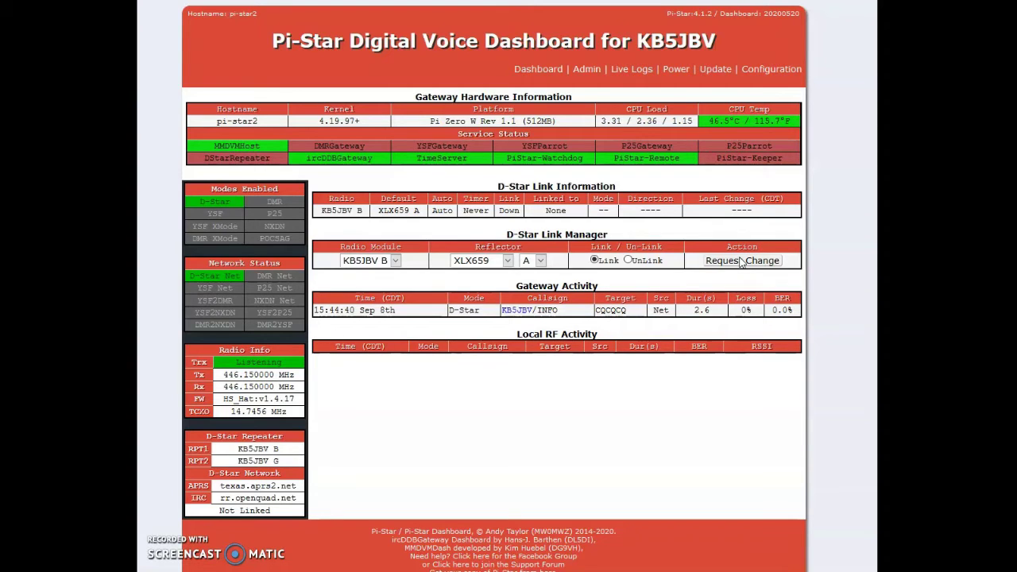
Submit the Link request for reflector XLX659 A in D-Star Link Manager
left_click(740, 262)
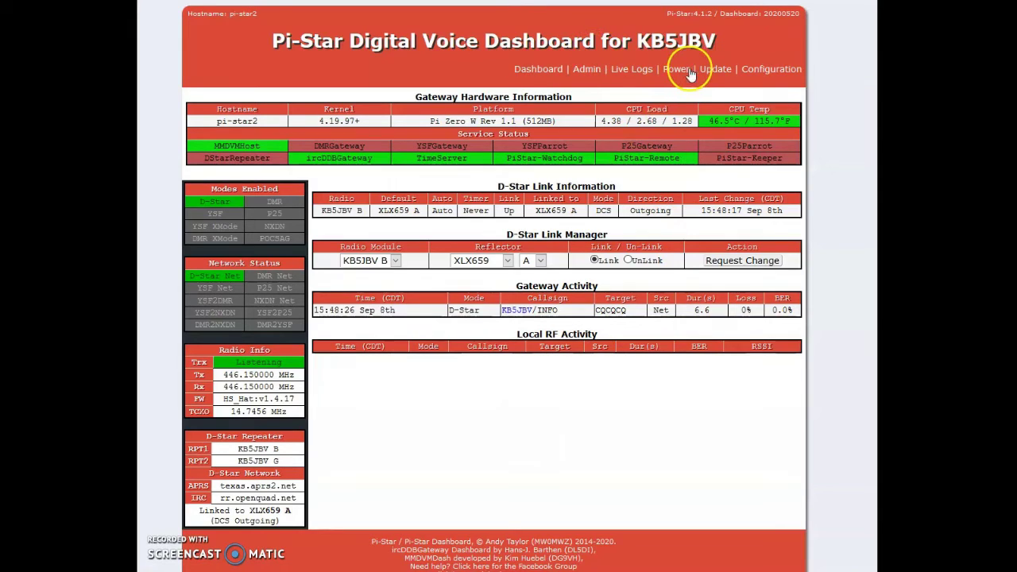
Open Configuration and review the D-Star, firewall and wireless settings, returning to the top
left_click(770, 69)
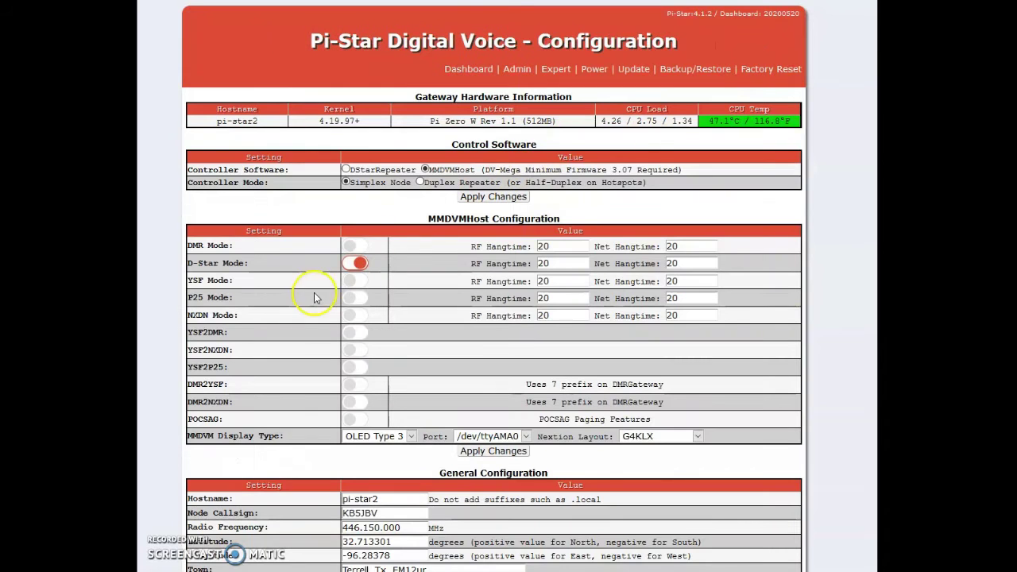
scroll(334, 250, "down", 2)
scroll(335, 249, "down", 3)
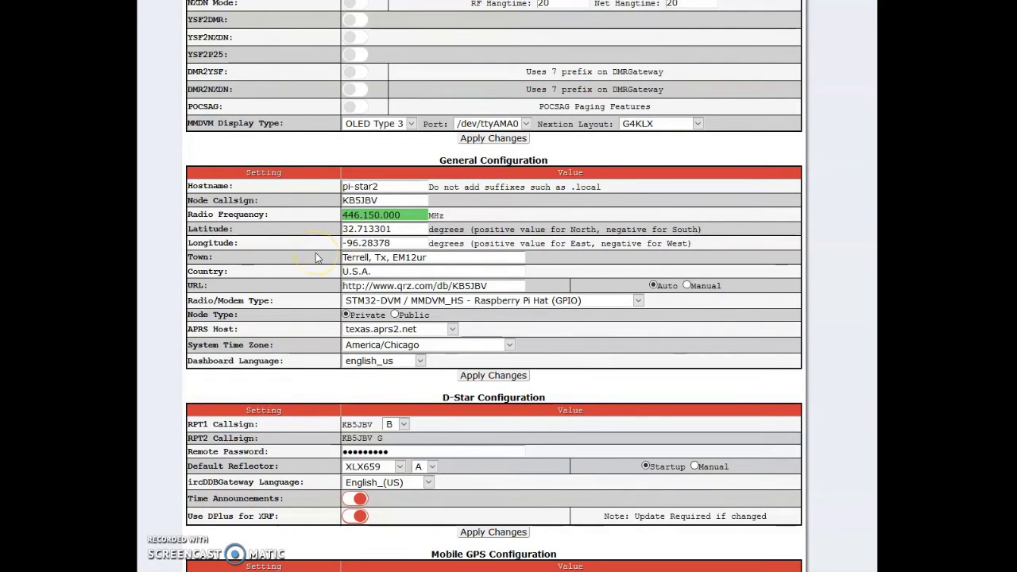
scroll(316, 256, "down", 3)
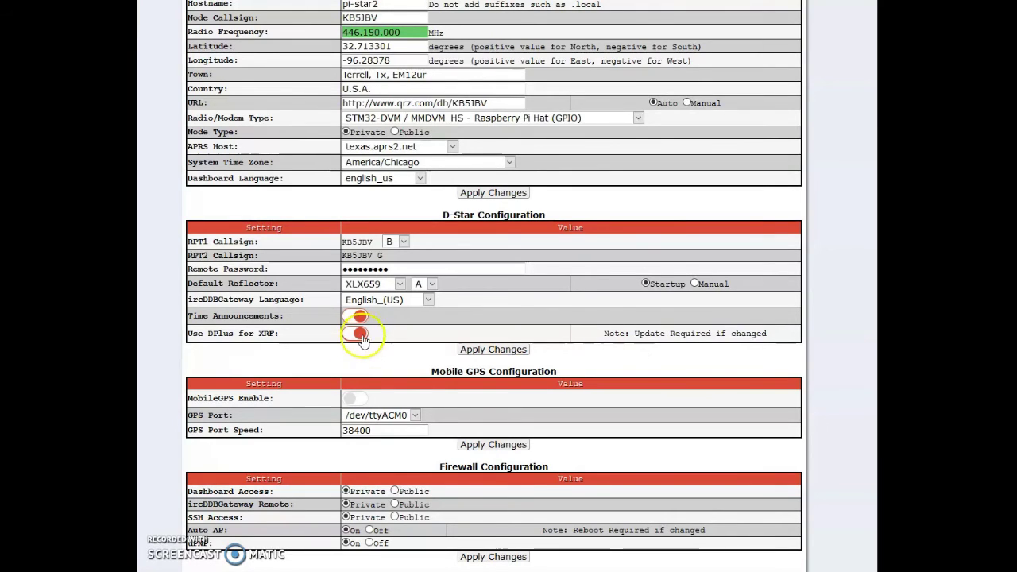
scroll(320, 366, "down", 3)
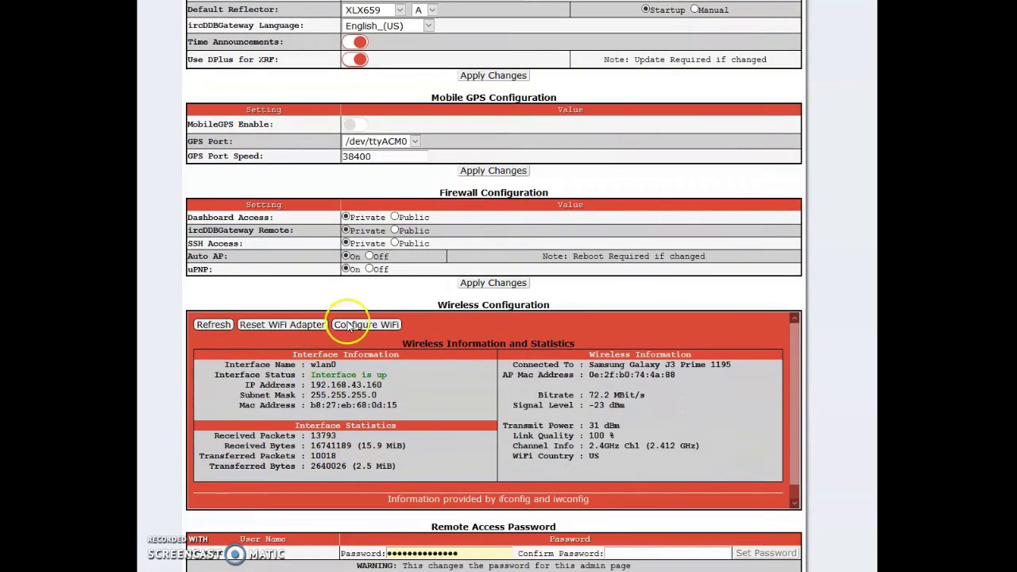
scroll(380, 302, "up", 3)
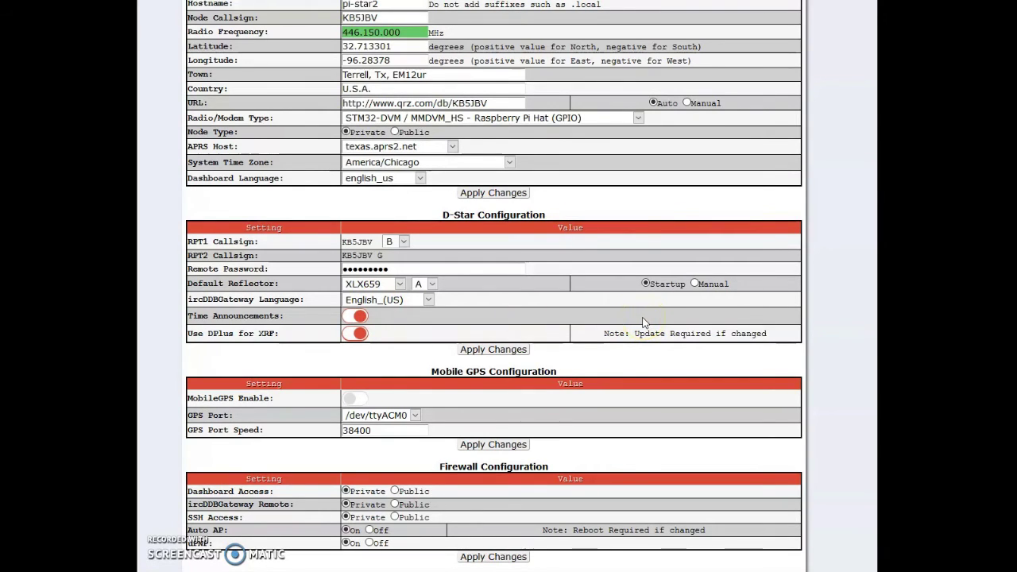
scroll(643, 321, "down", 3)
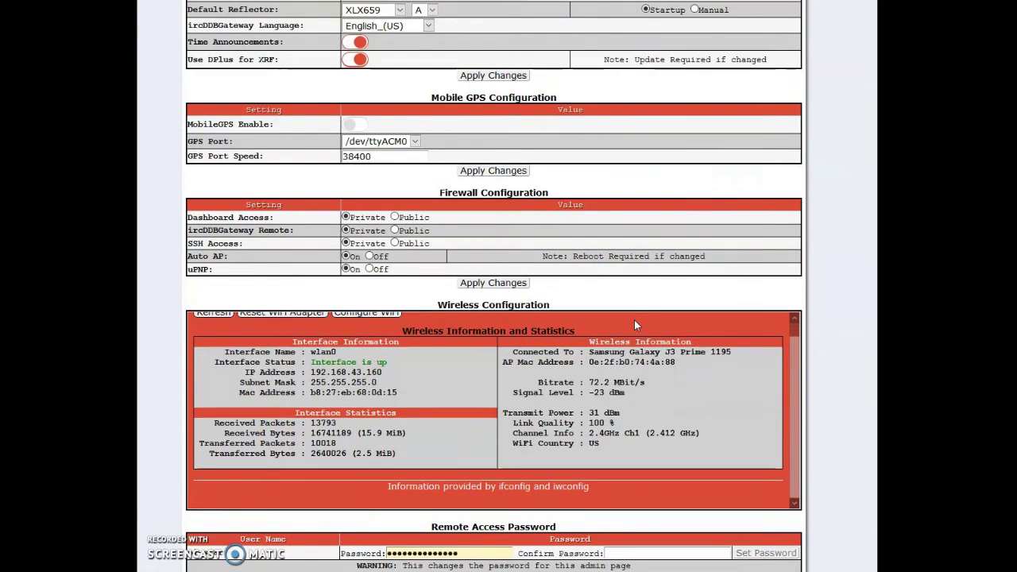
scroll(634, 319, "up", 6)
scroll(633, 319, "up", 3)
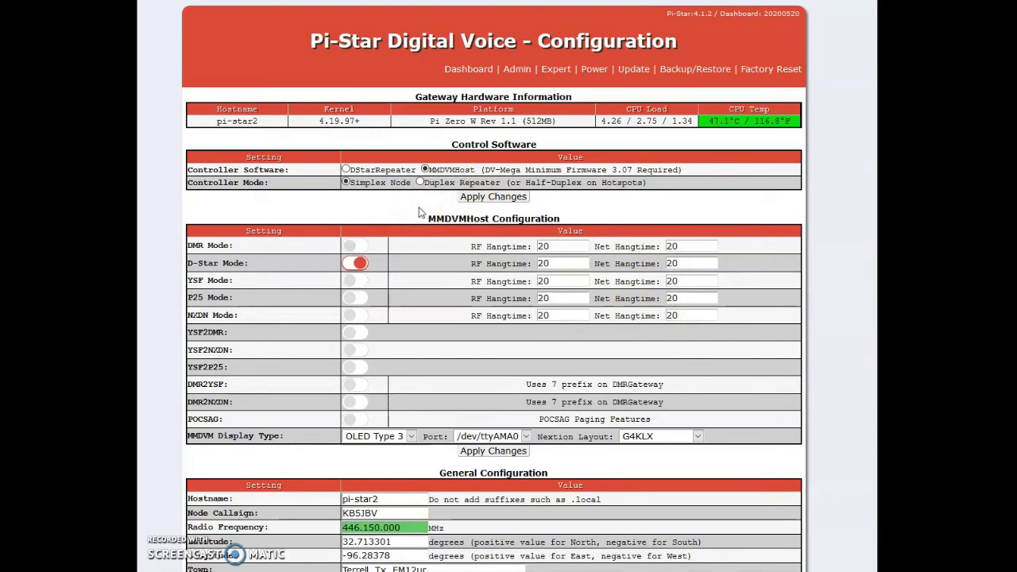
scroll(420, 213, "down", 3)
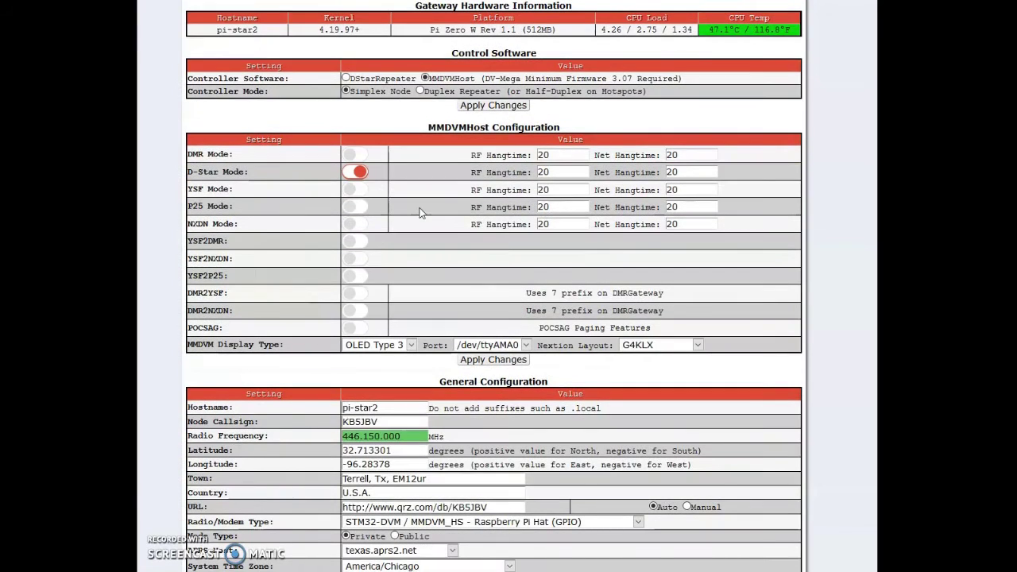
scroll(420, 212, "up", 3)
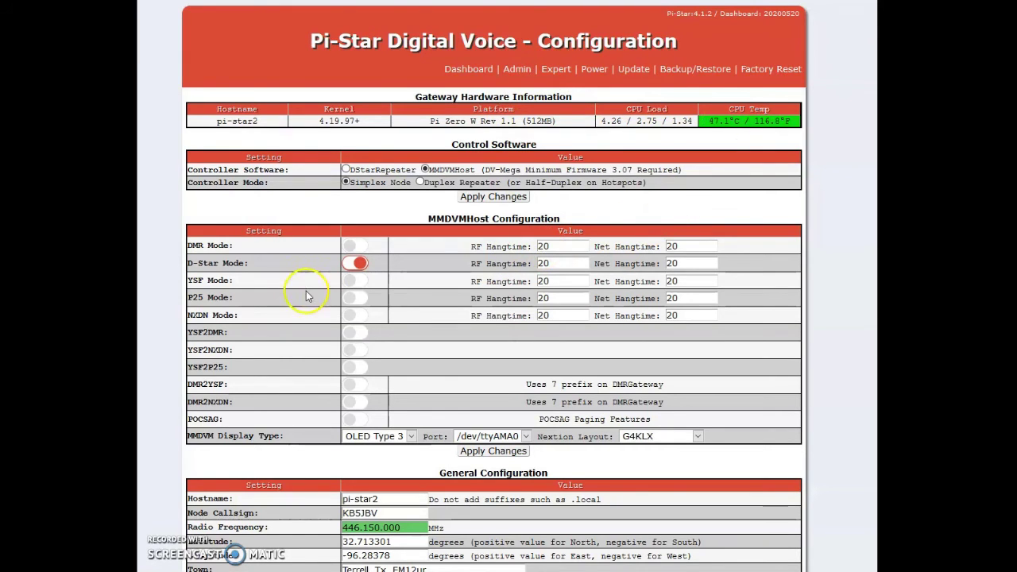
scroll(293, 297, "down", 5)
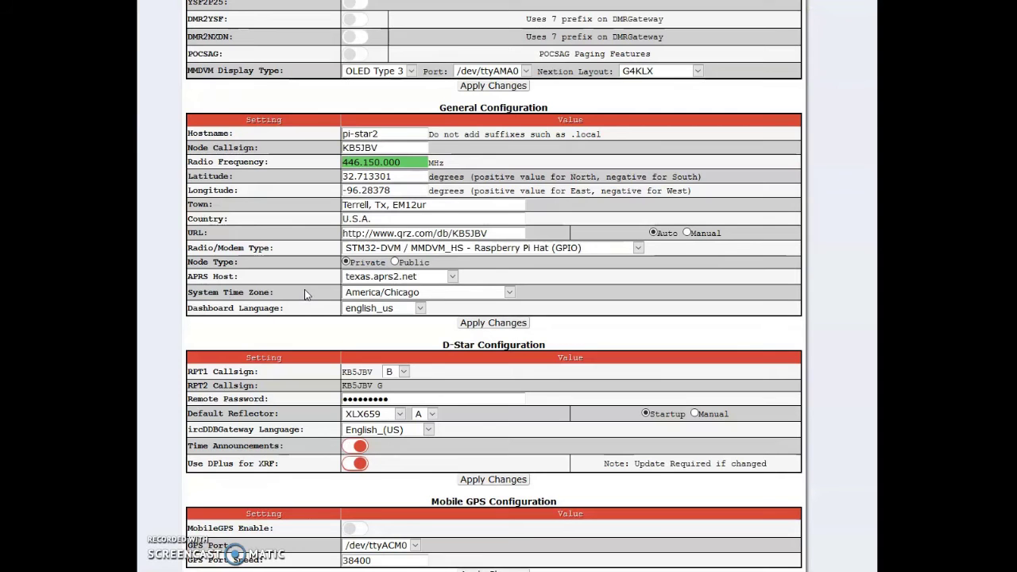
left_click(310, 288)
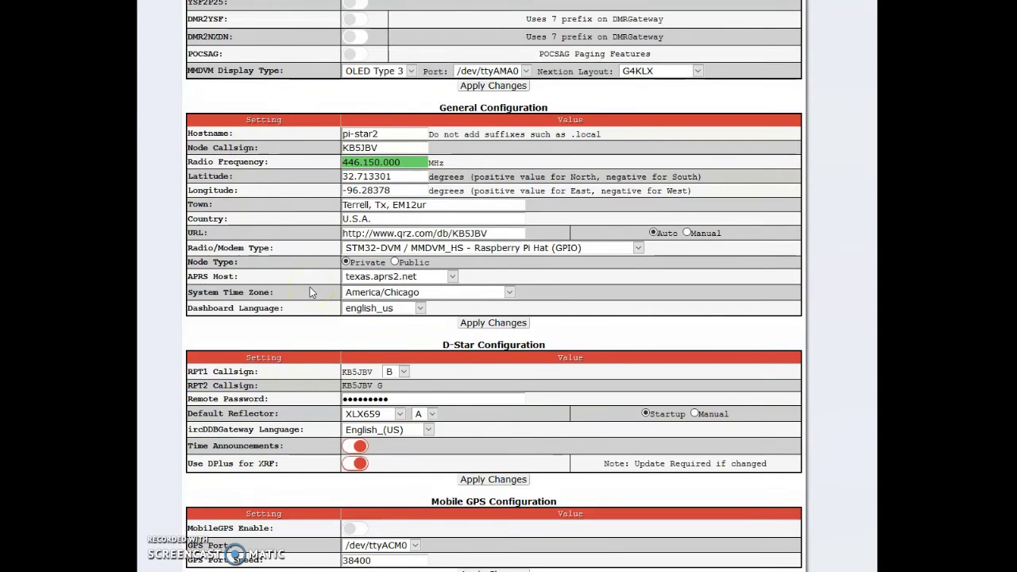
scroll(310, 292, "down", 5)
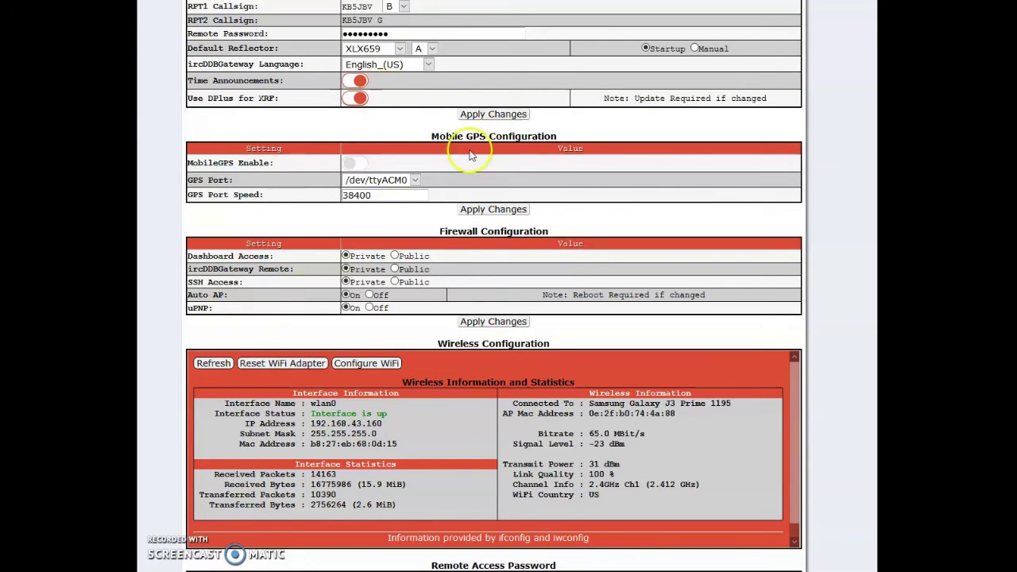
scroll(469, 155, "up", 1)
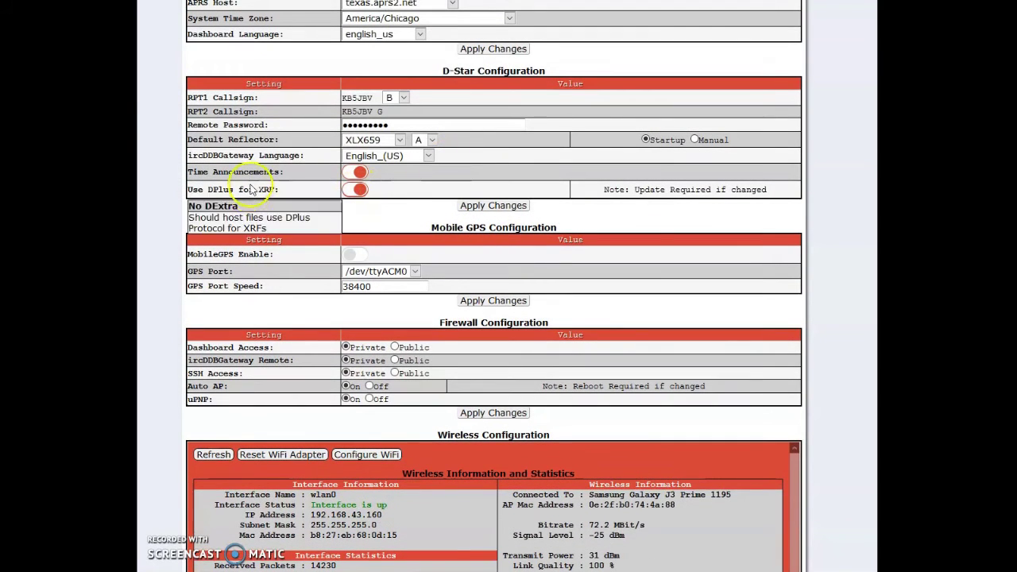
left_click(348, 207)
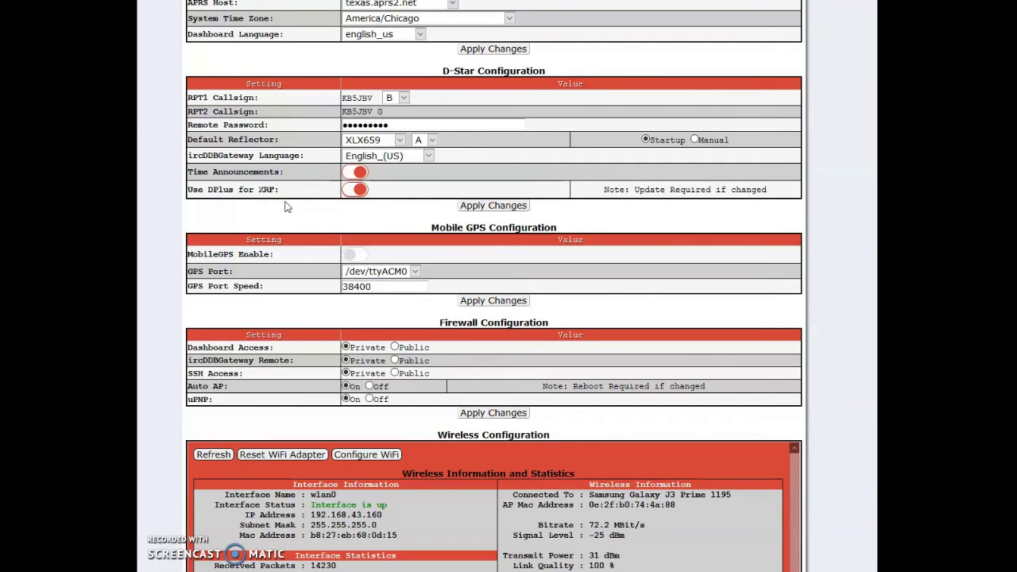
mouse_move(216, 196)
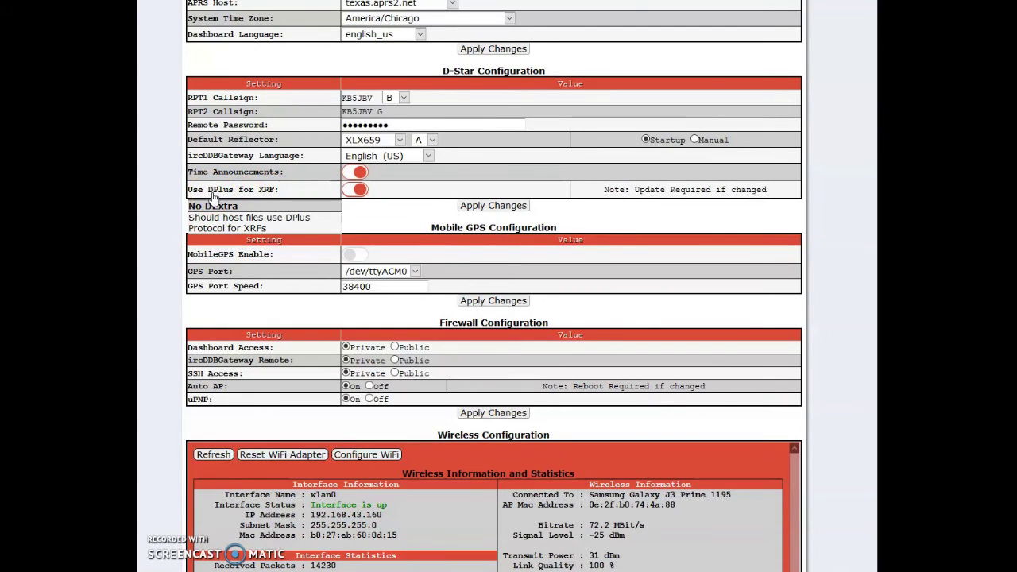
mouse_move(226, 161)
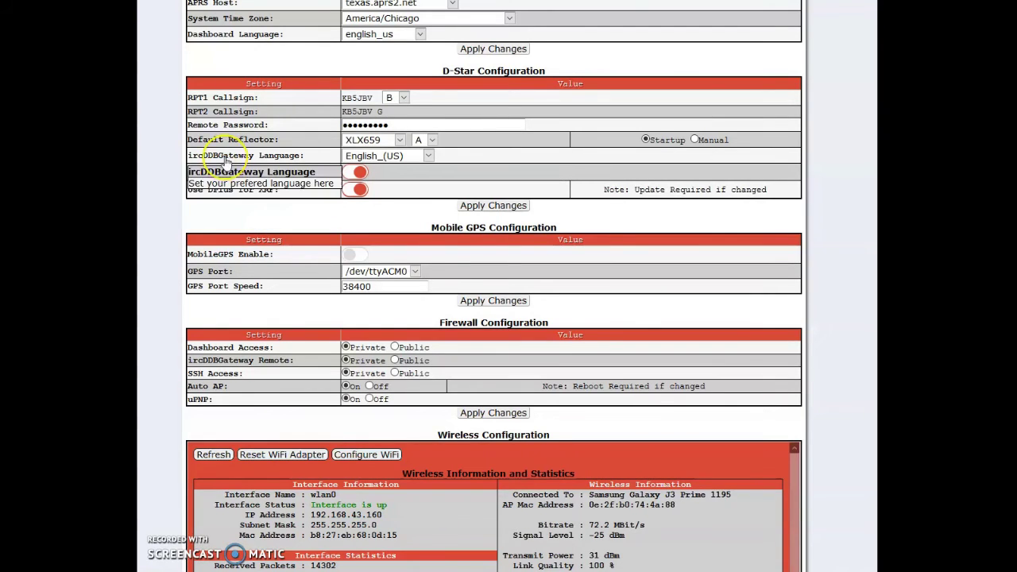
mouse_move(236, 121)
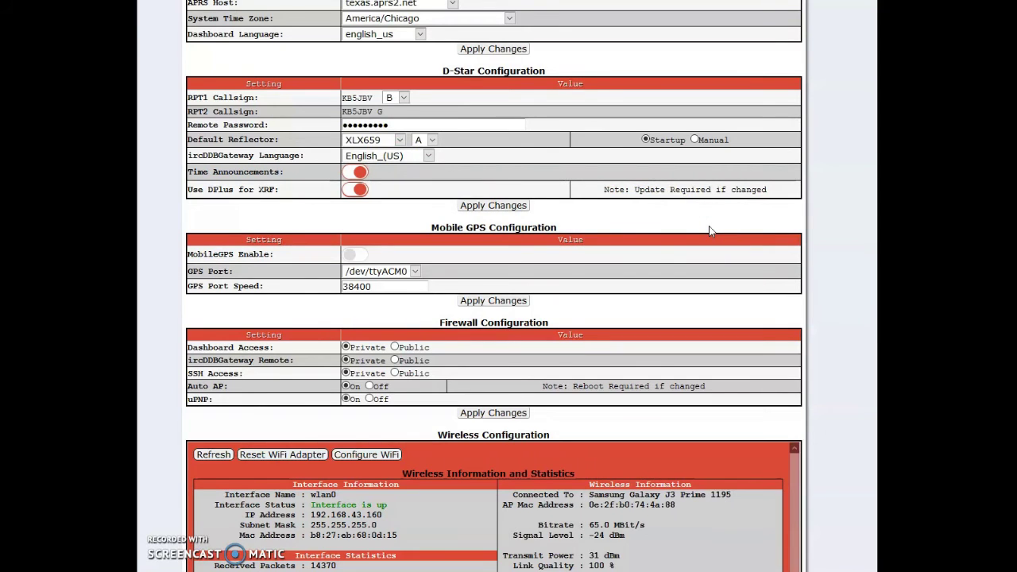
Scroll to the top of Configuration and switch to the Admin dashboard
scroll(710, 230, "up", 7)
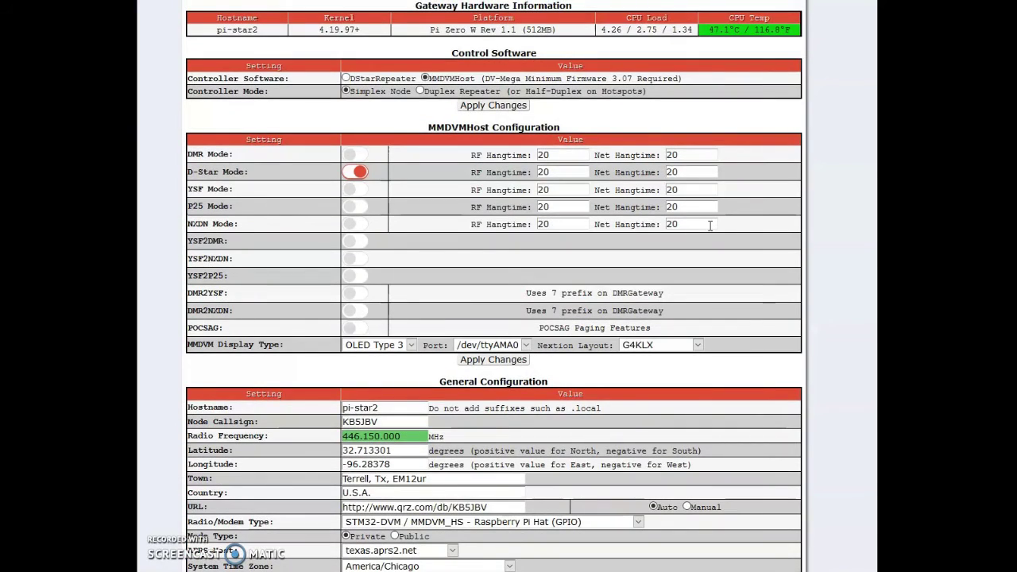
scroll(710, 225, "up", 1)
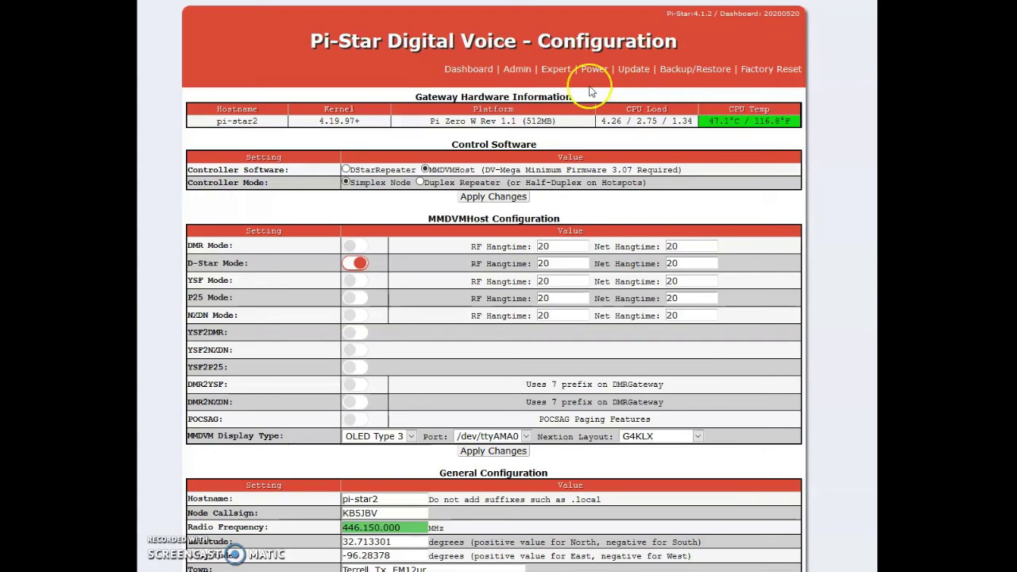
left_click(770, 72)
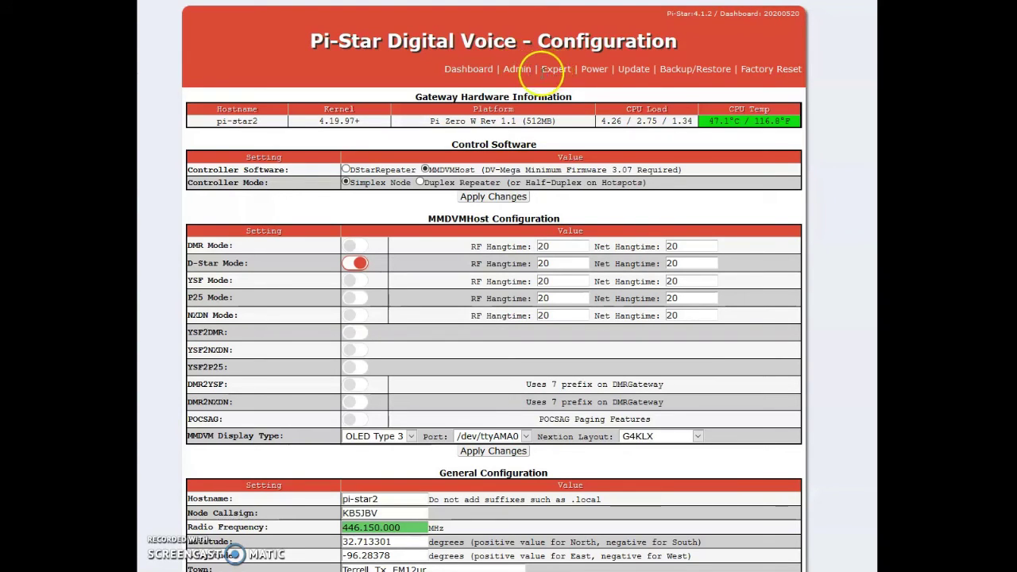
left_click(517, 72)
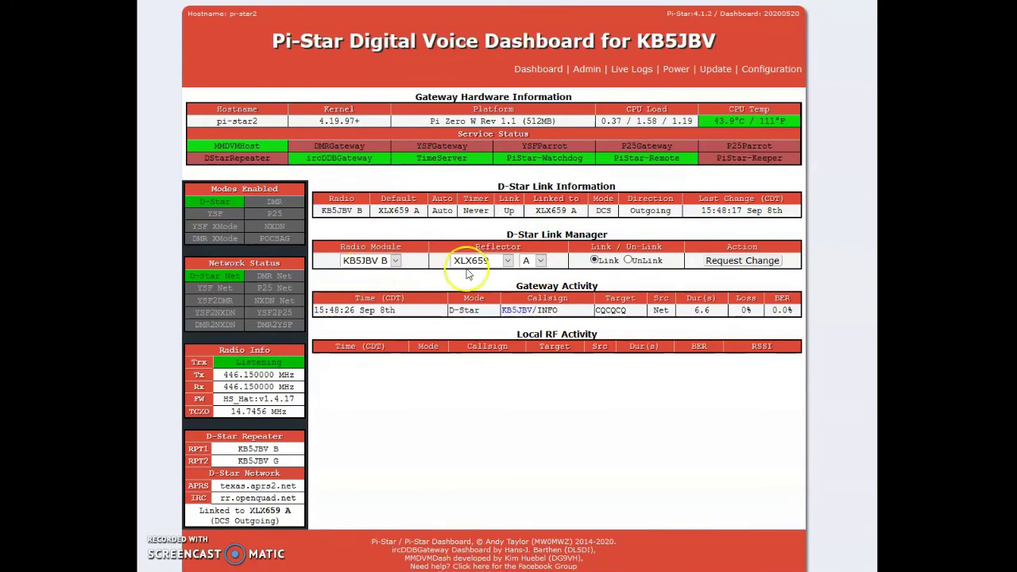
Request a link to reflector XLX659 module A from the D-Star Link Manager
left_click(768, 265)
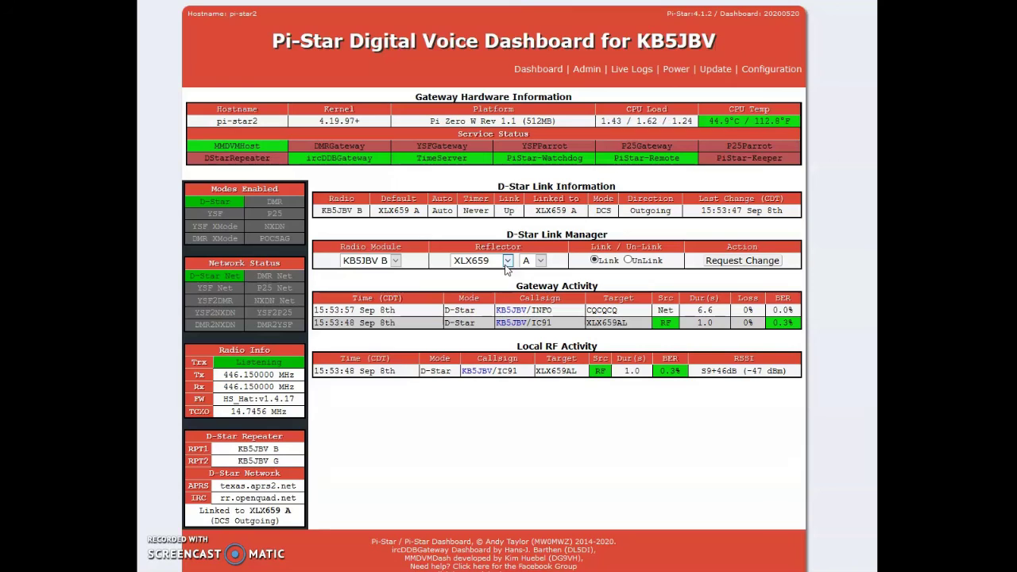
left_click(506, 265)
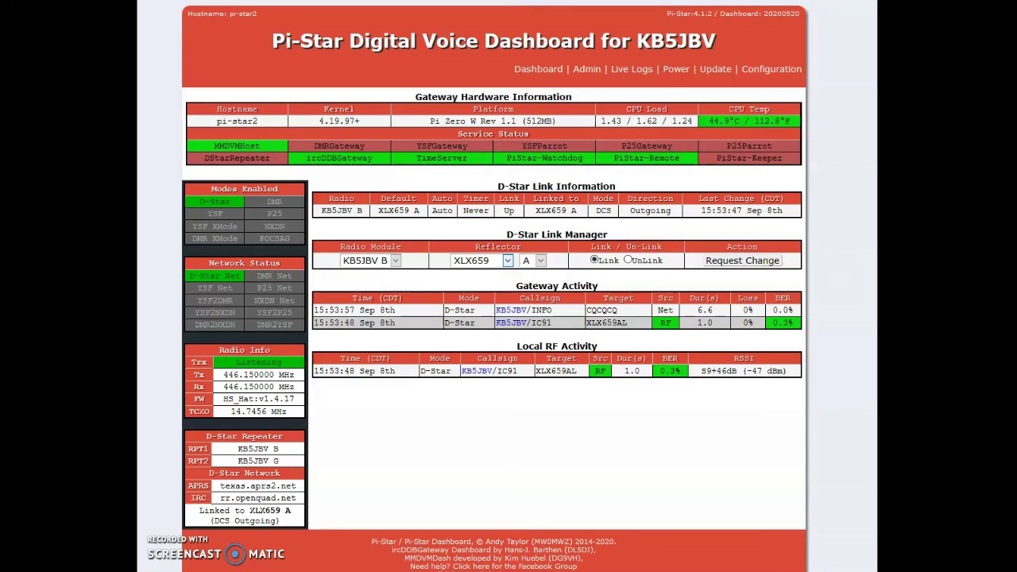